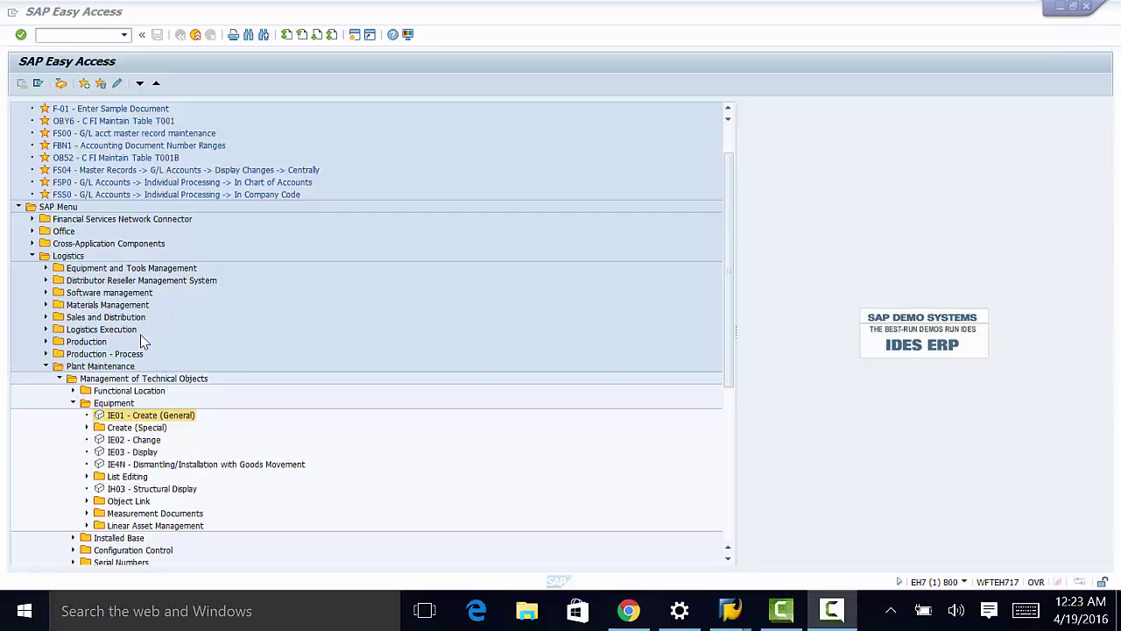
# Launch IE01 Create Equipment (General) from the Plant Maintenance equipment menu.
pyautogui.press('Return')
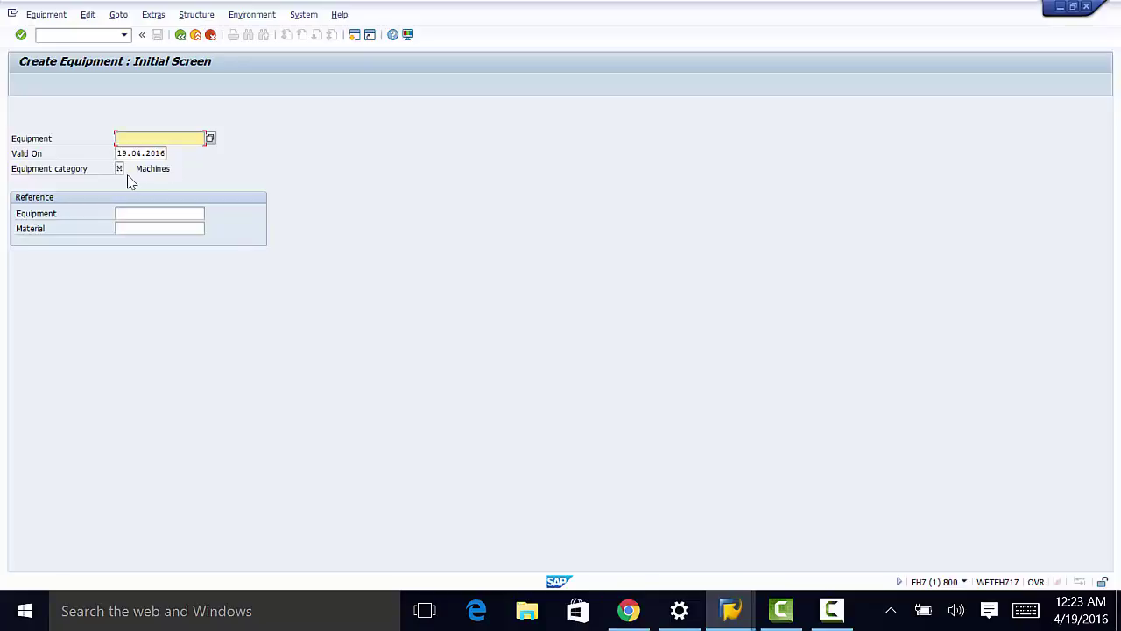
# Review the equipment category list, keep category M (Machines), and continue to general data.
pyautogui.click(120, 169)
pyautogui.click(129, 169)
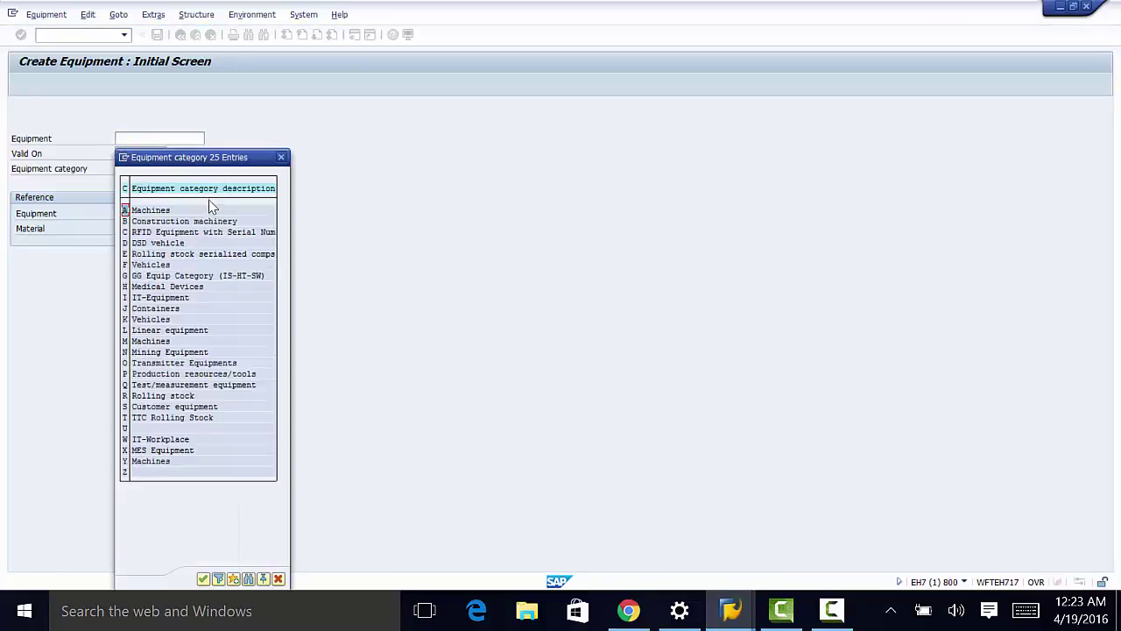
pyautogui.moveTo(197, 160); pyautogui.dragTo(335, 130)
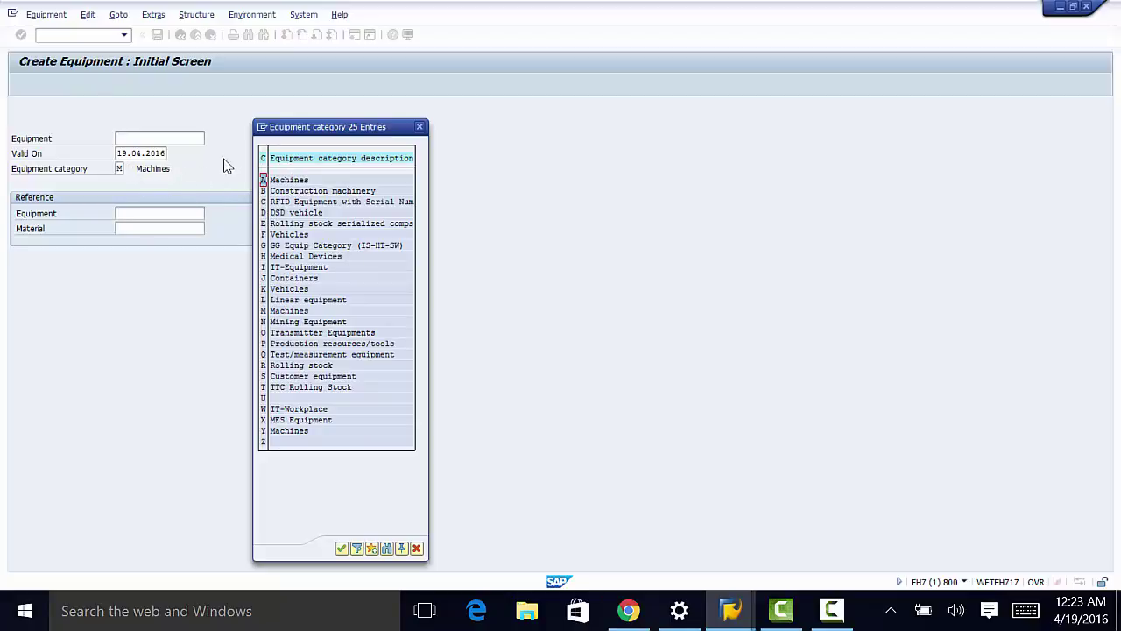
pyautogui.click(421, 128)
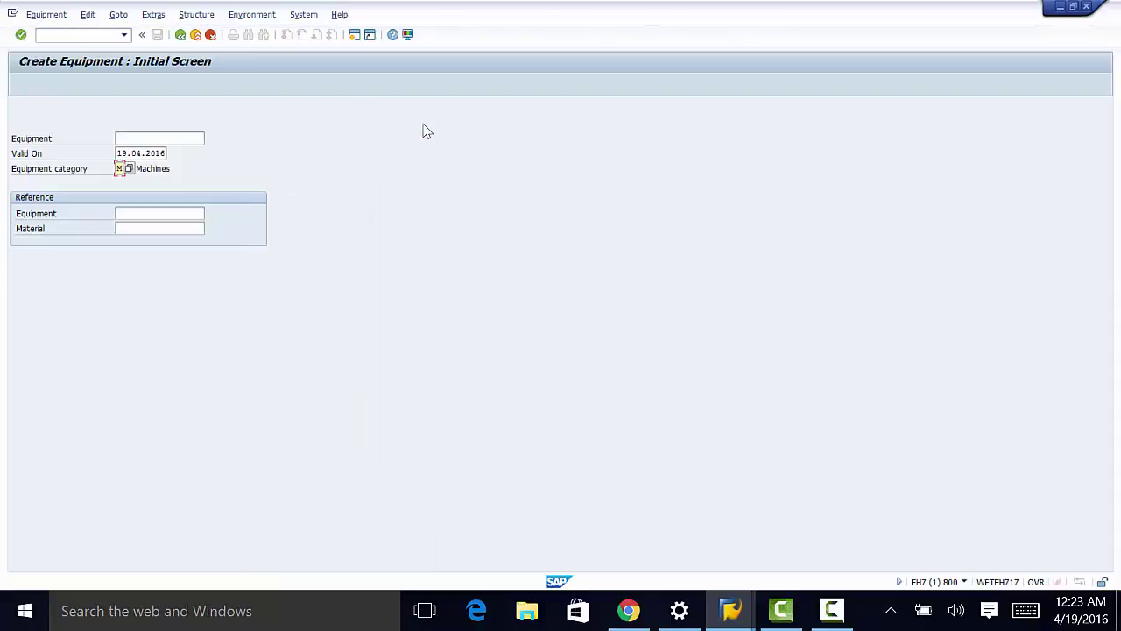
pyautogui.click(21, 34)
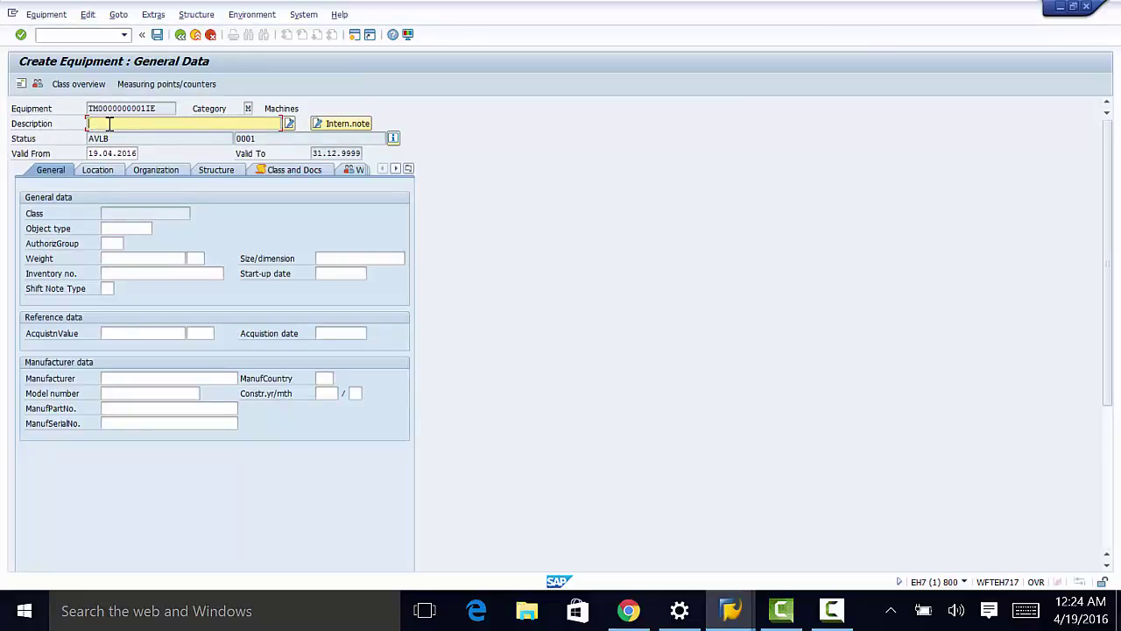
# Enter 'Water Pump 1' as the equipment description.
pyautogui.write('wa')
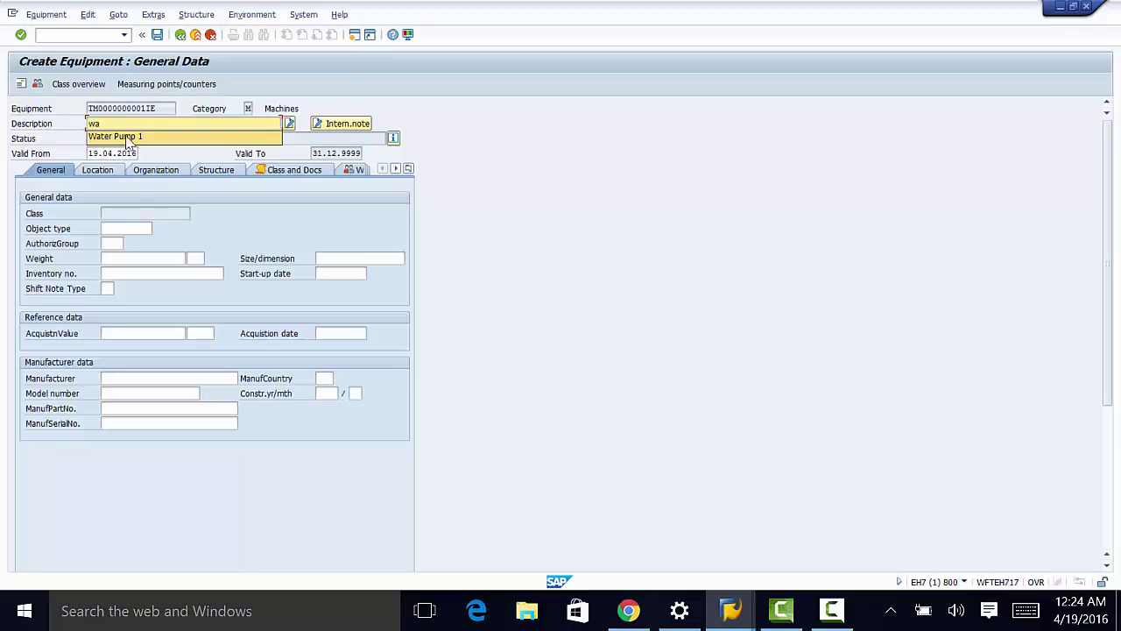
pyautogui.click(128, 137)
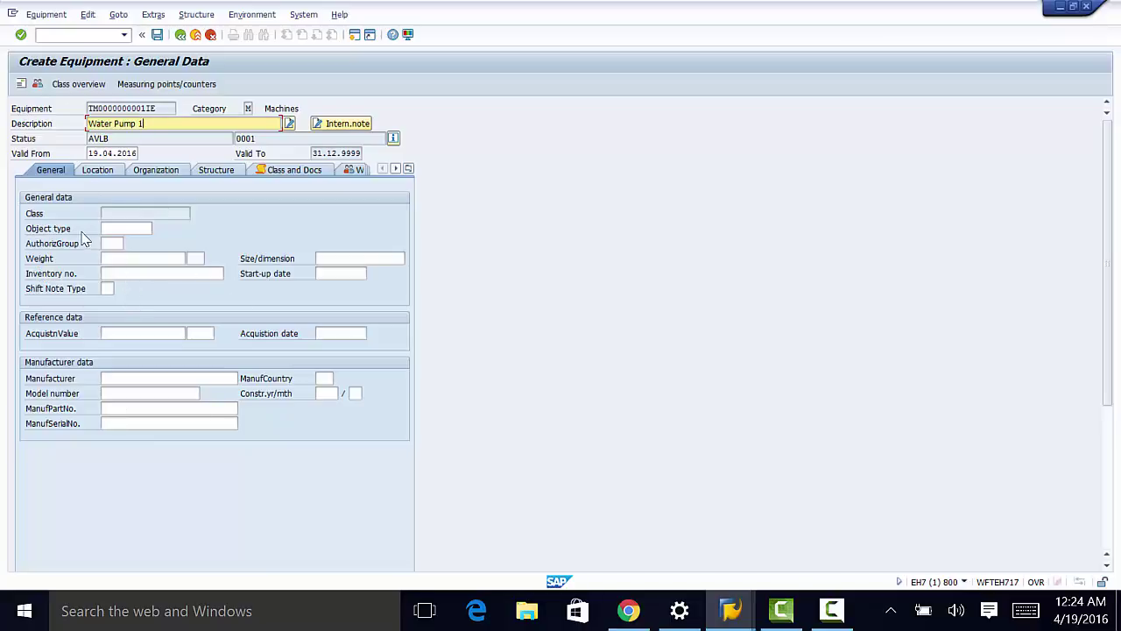
pyautogui.click(120, 228)
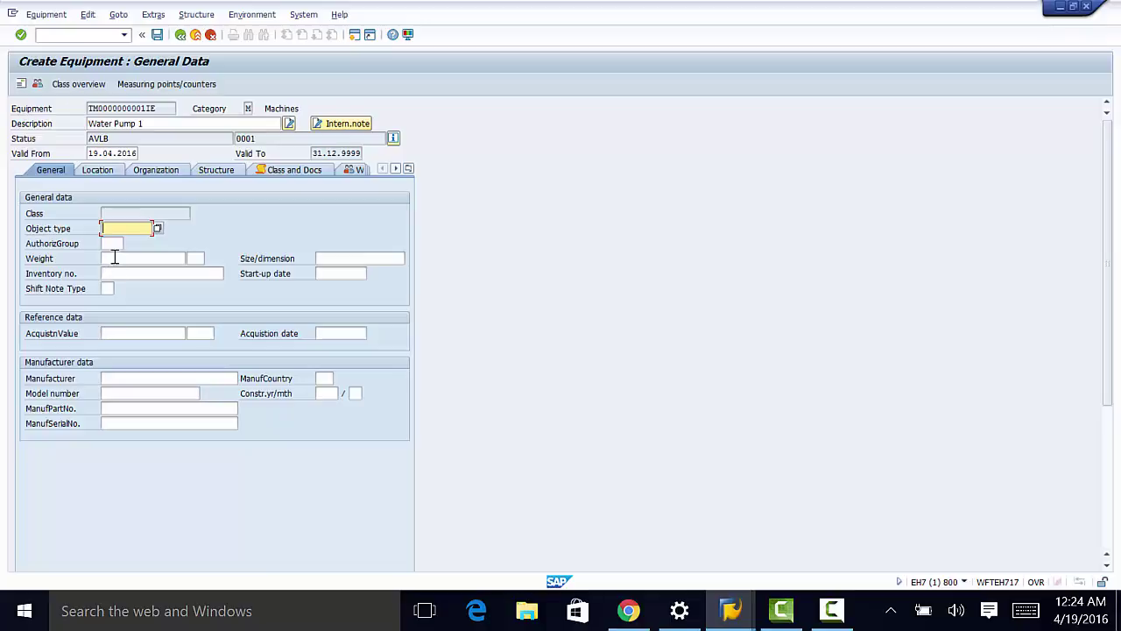
pyautogui.click(113, 258)
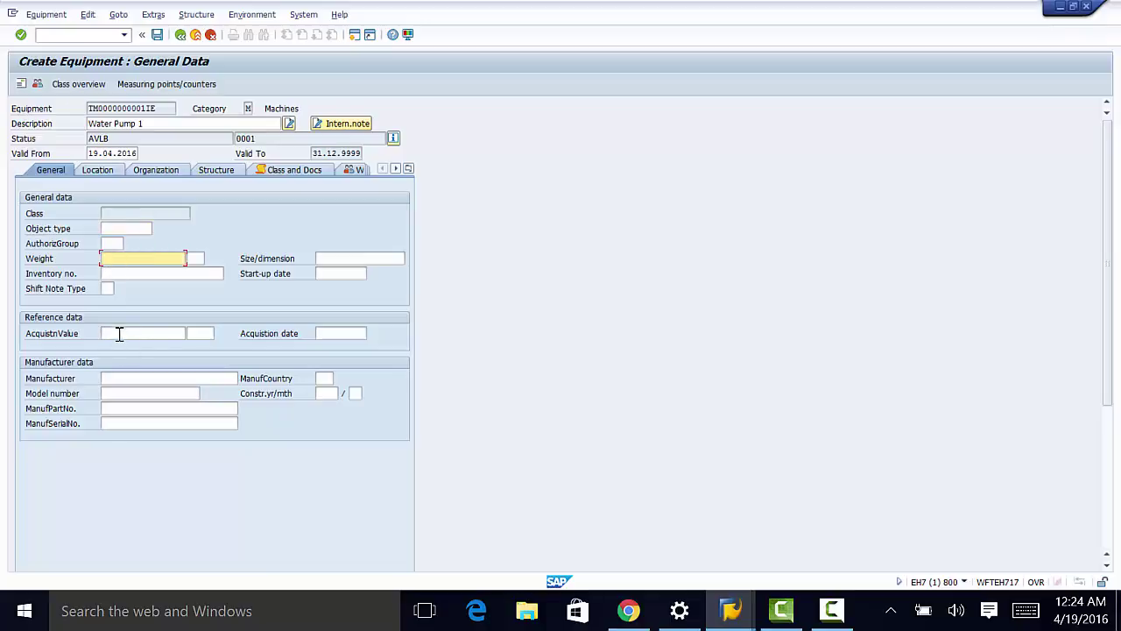
# Set the manufacturer to Danfoss, then go to the Location data.
pyautogui.click(129, 377)
pyautogui.write('d')
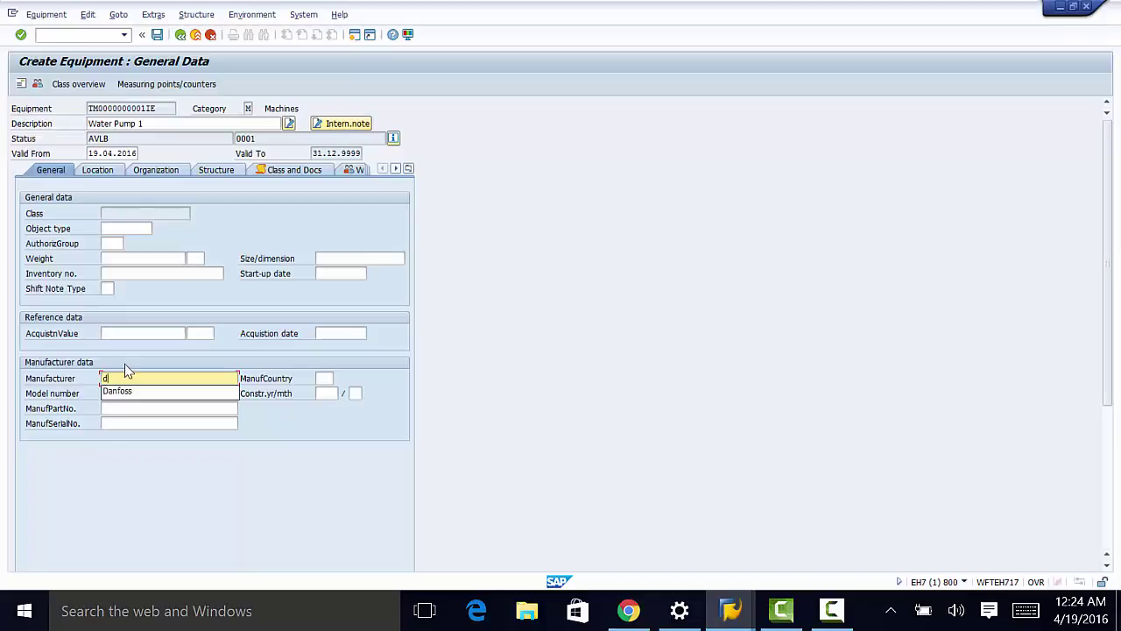
pyautogui.write('an')
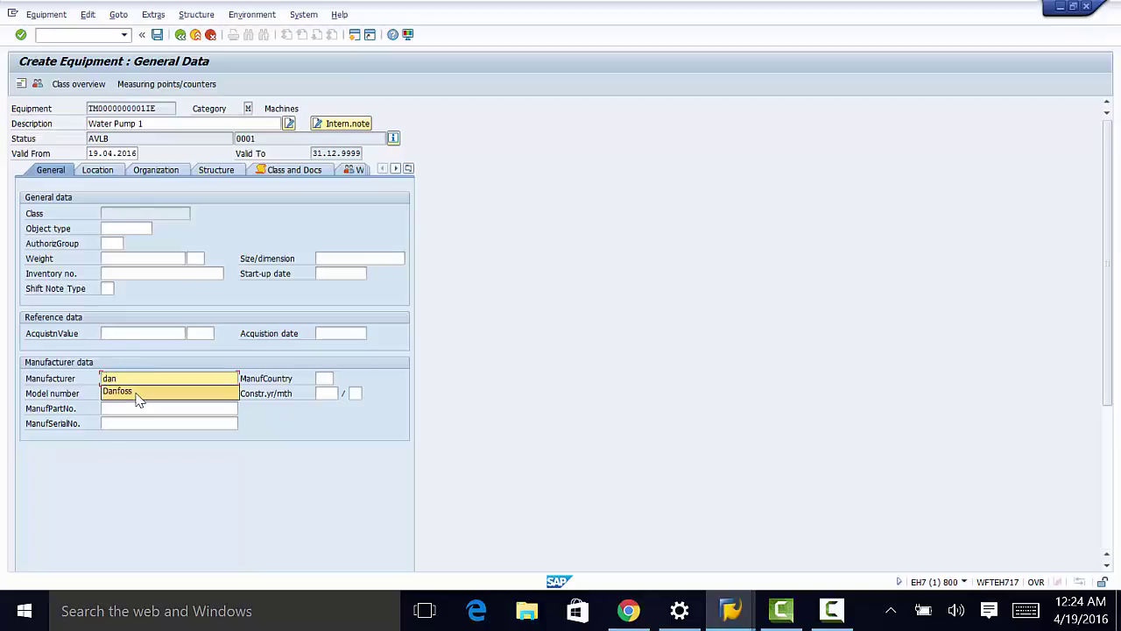
pyautogui.click(134, 392)
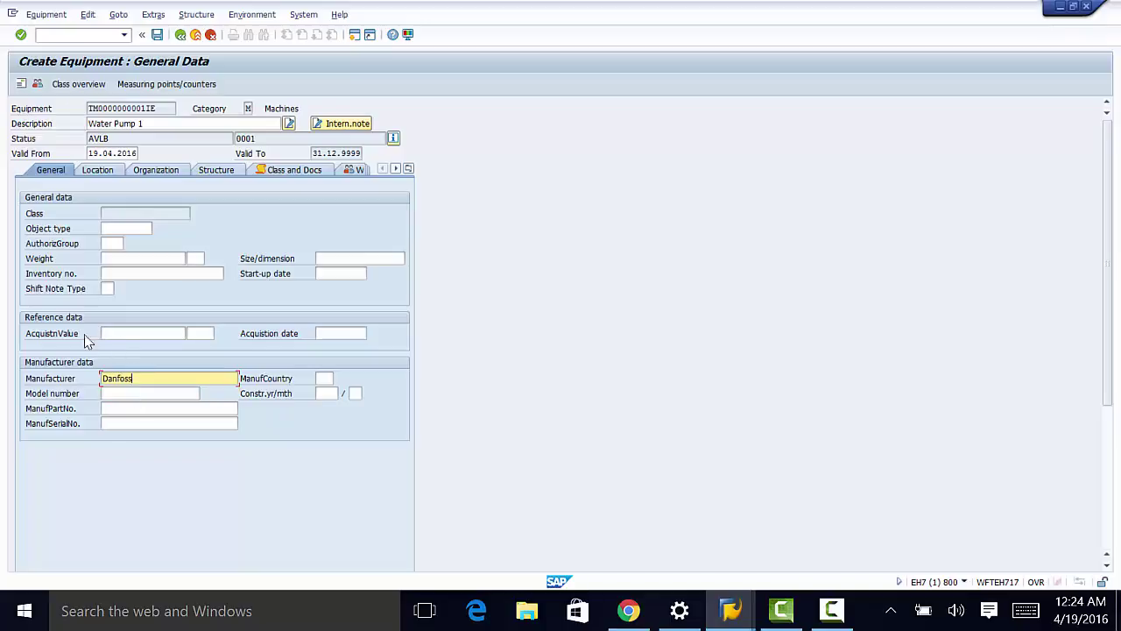
pyautogui.click(101, 171)
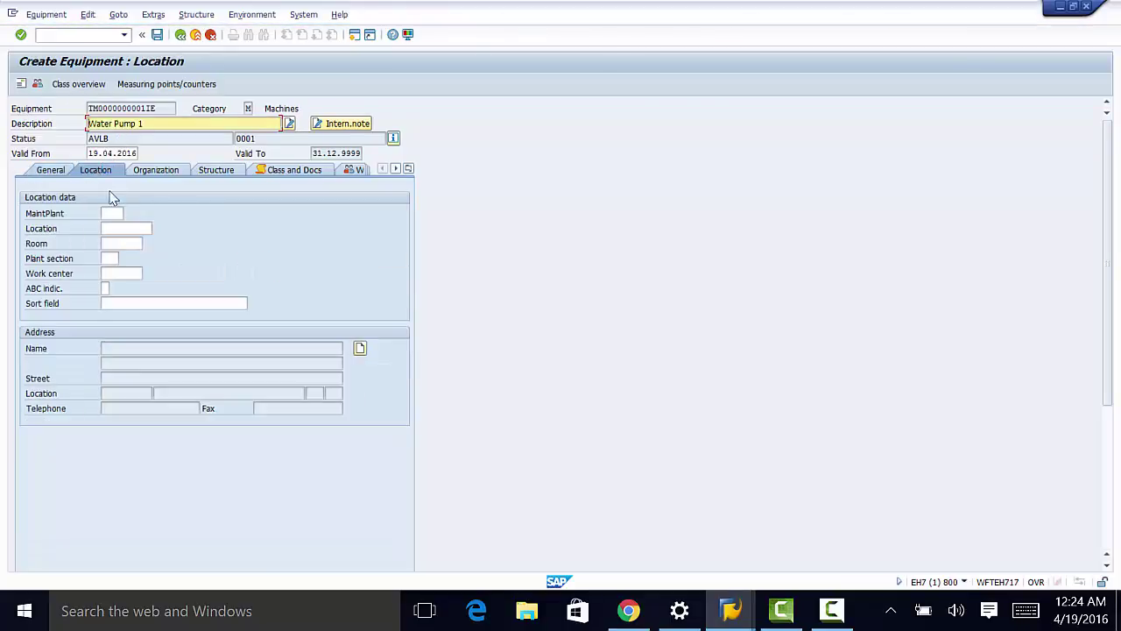
# Set the maintenance plant to BRIQ.
pyautogui.click(112, 213)
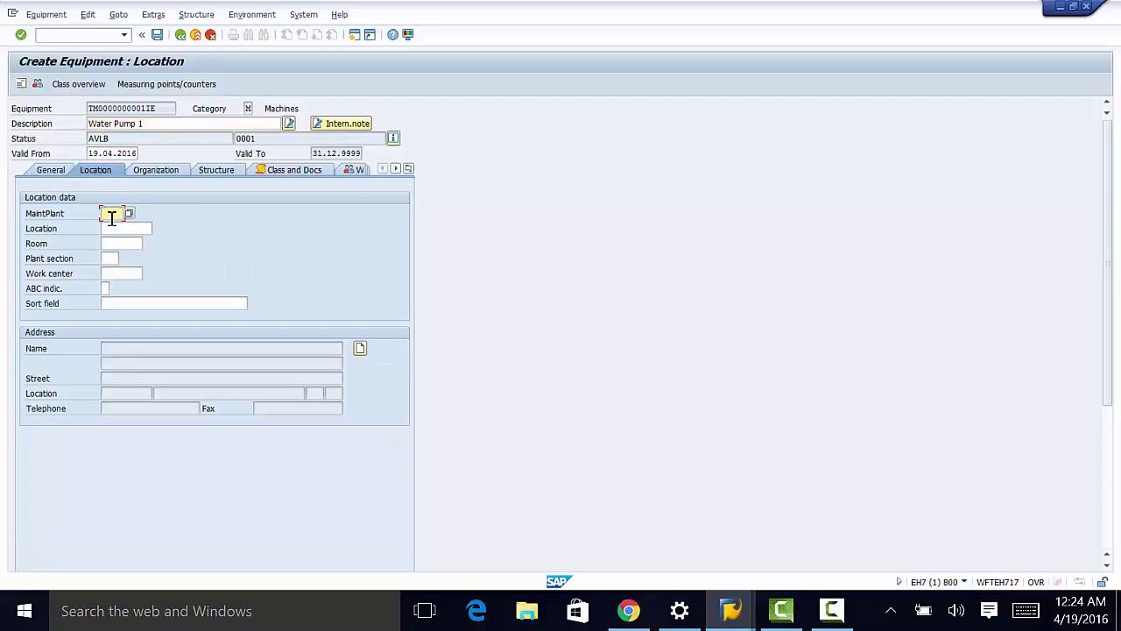
pyautogui.write('b')
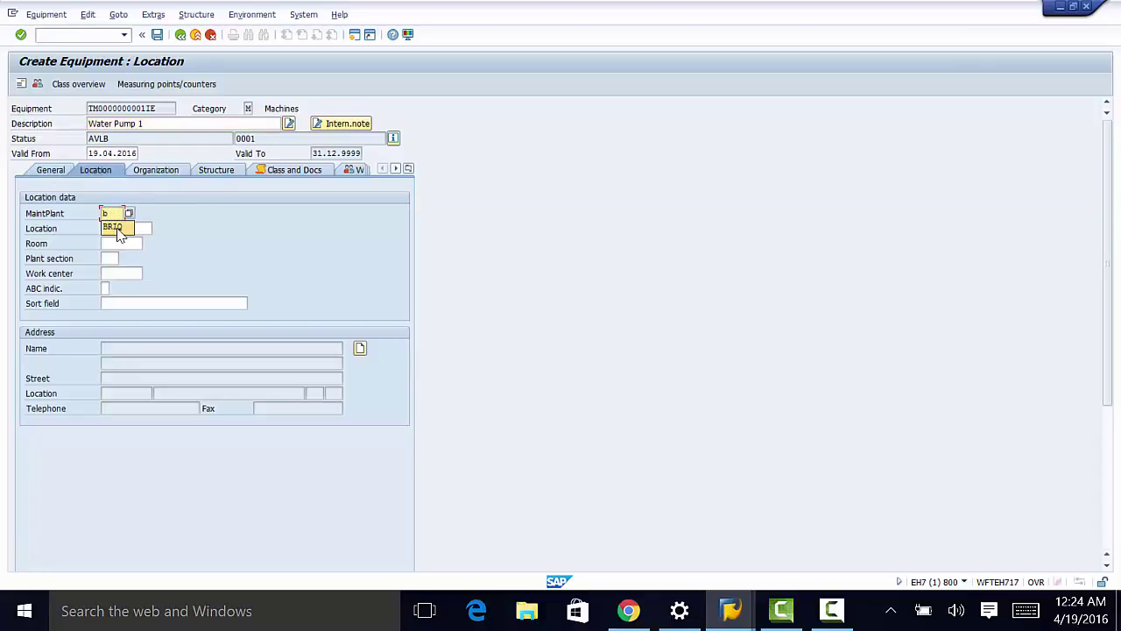
pyautogui.press('Down')
pyautogui.press('Return')
pyautogui.click(117, 228)
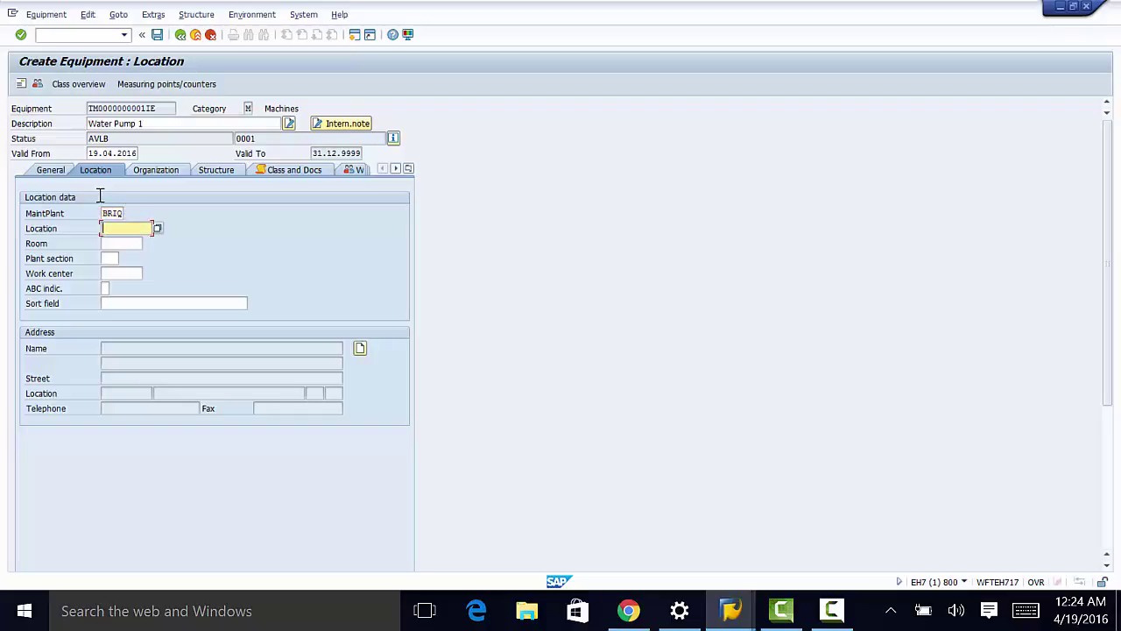
pyautogui.click(123, 244)
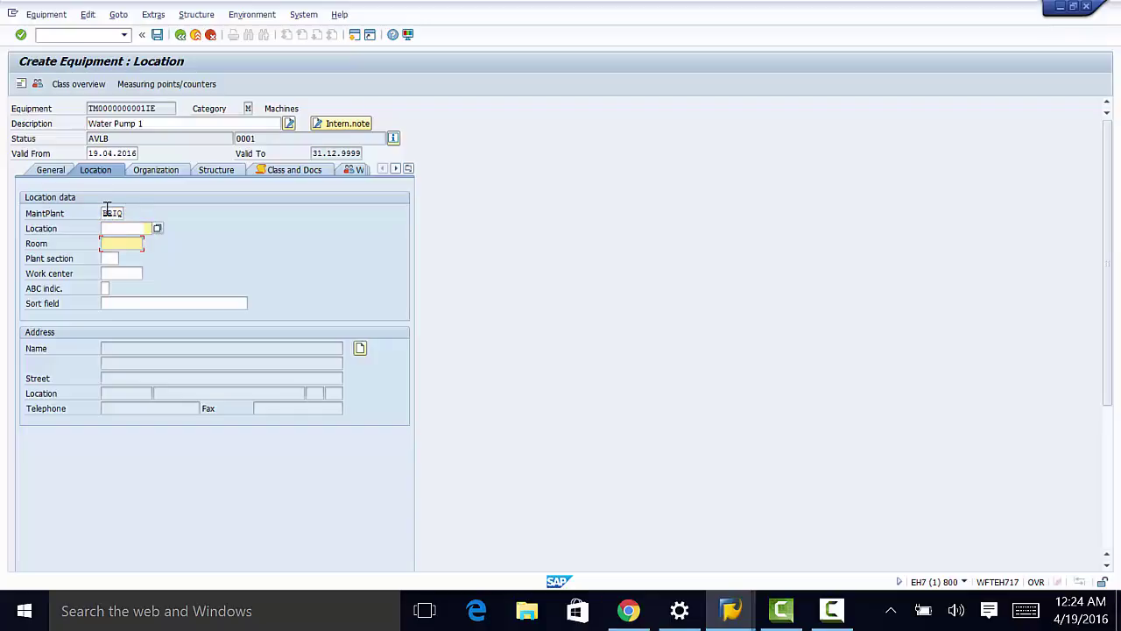
pyautogui.click(108, 258)
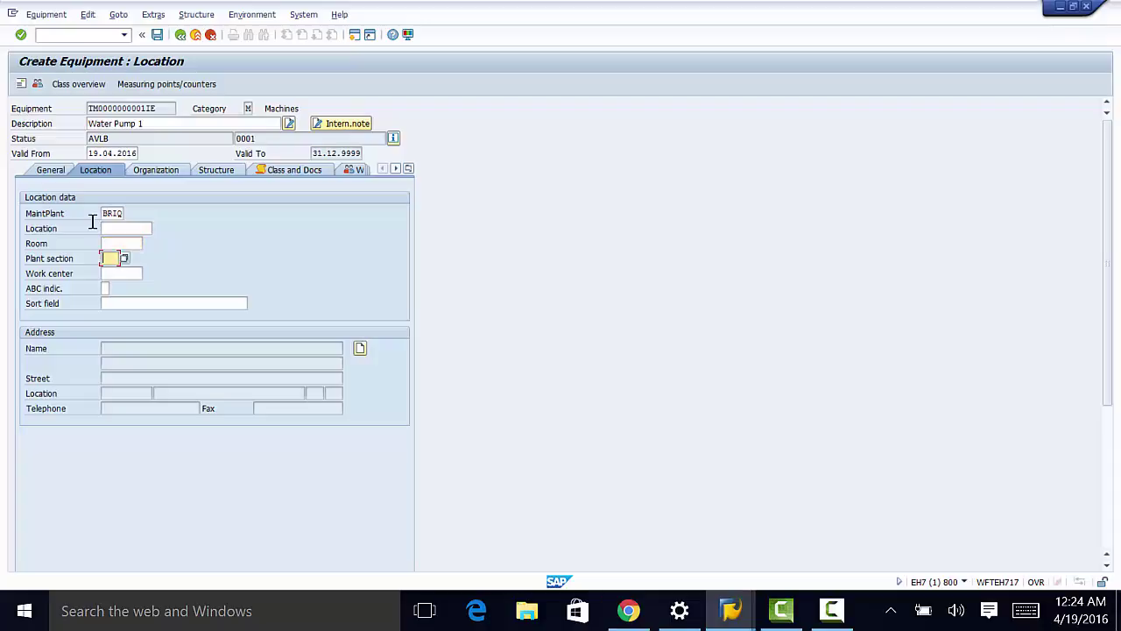
pyautogui.click(112, 270)
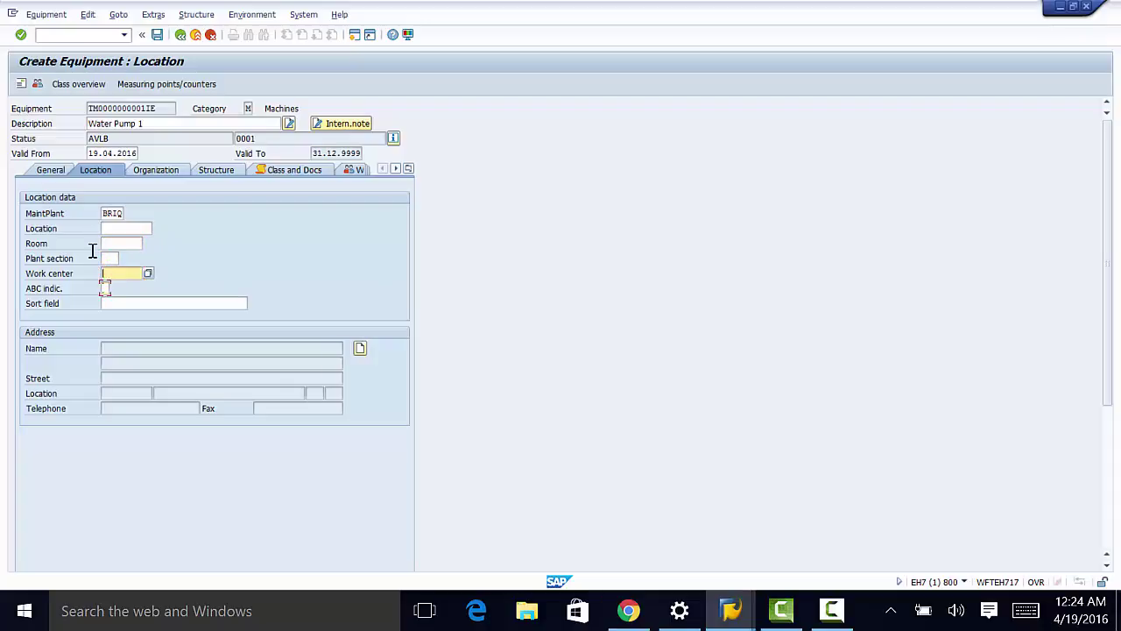
# Set the ABC indicator to 1 (Dept. Shutdown), then go to the Organization data.
pyautogui.press('Tab')
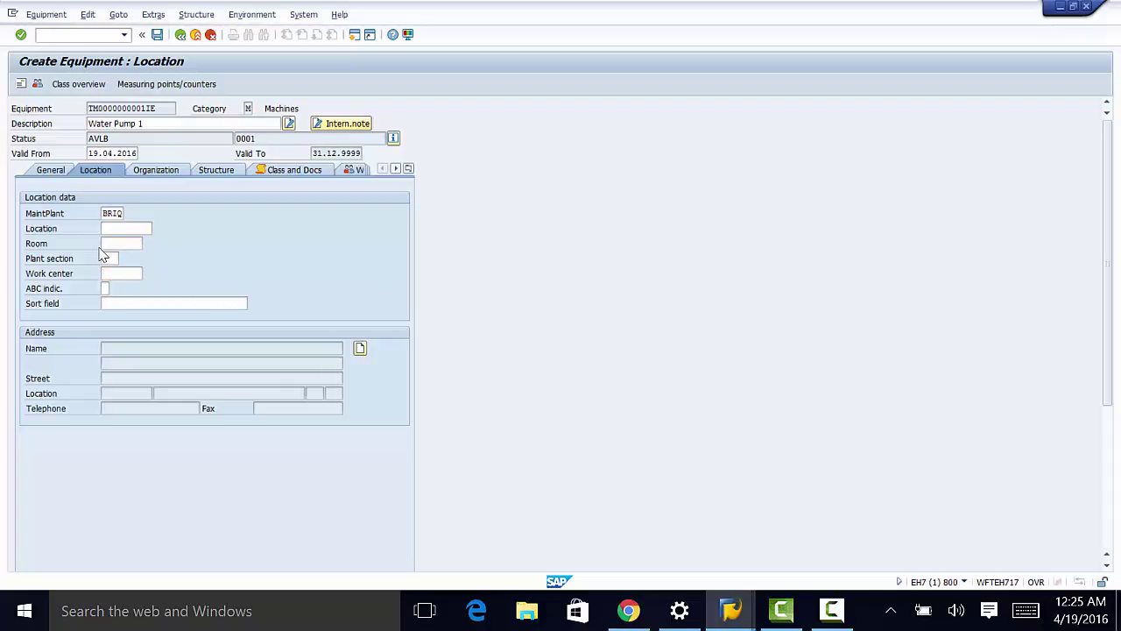
pyautogui.press('F4')
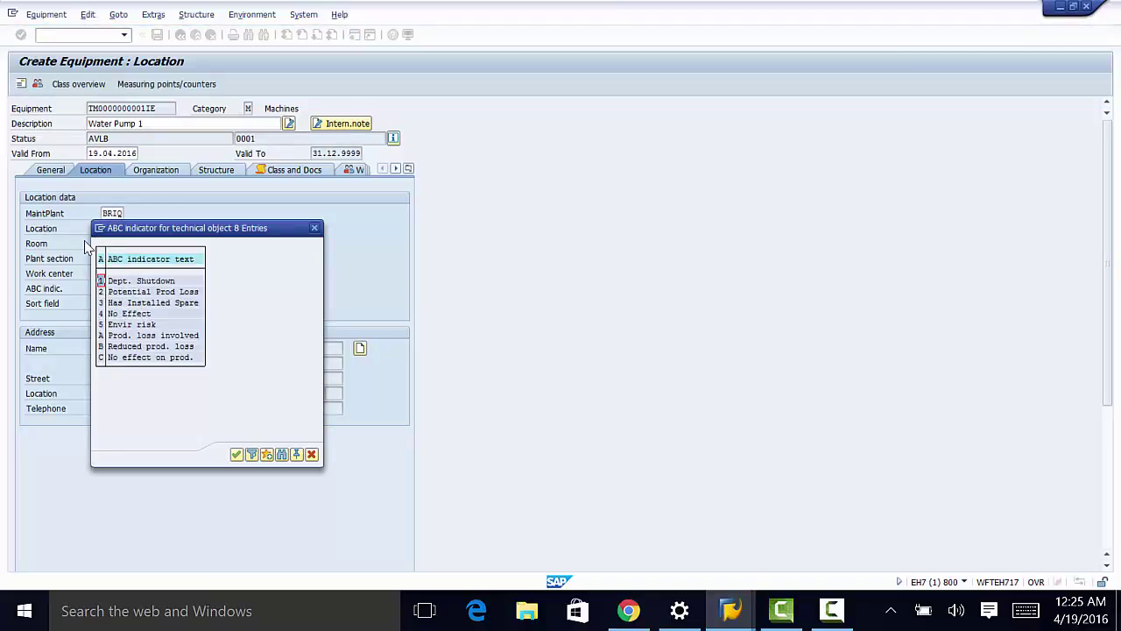
pyautogui.doubleClick(103, 281)
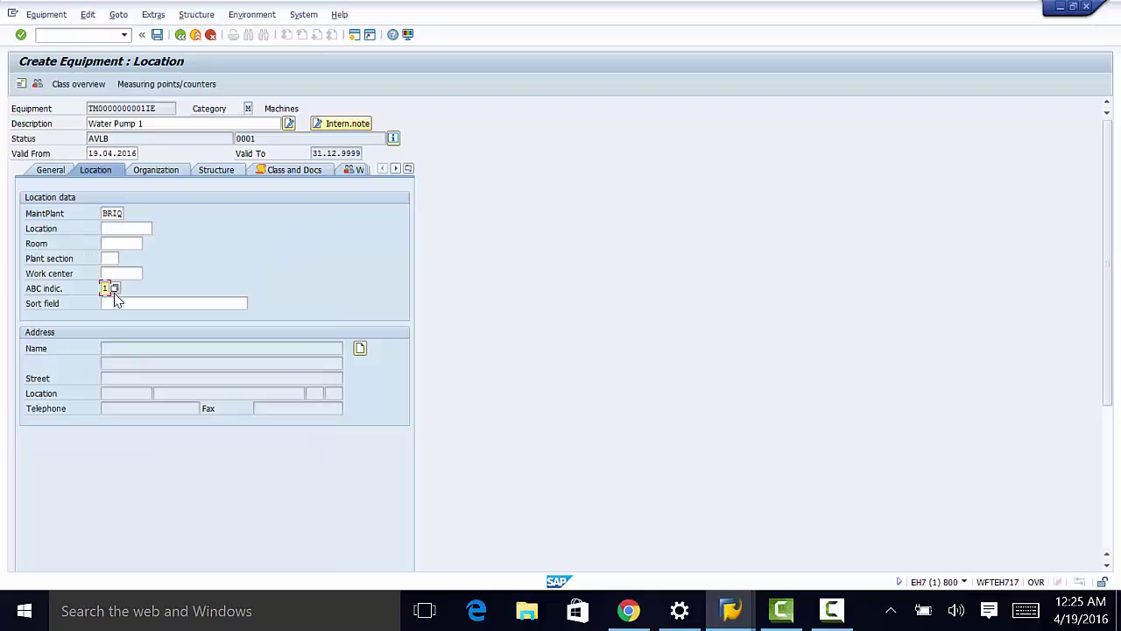
pyautogui.click(131, 303)
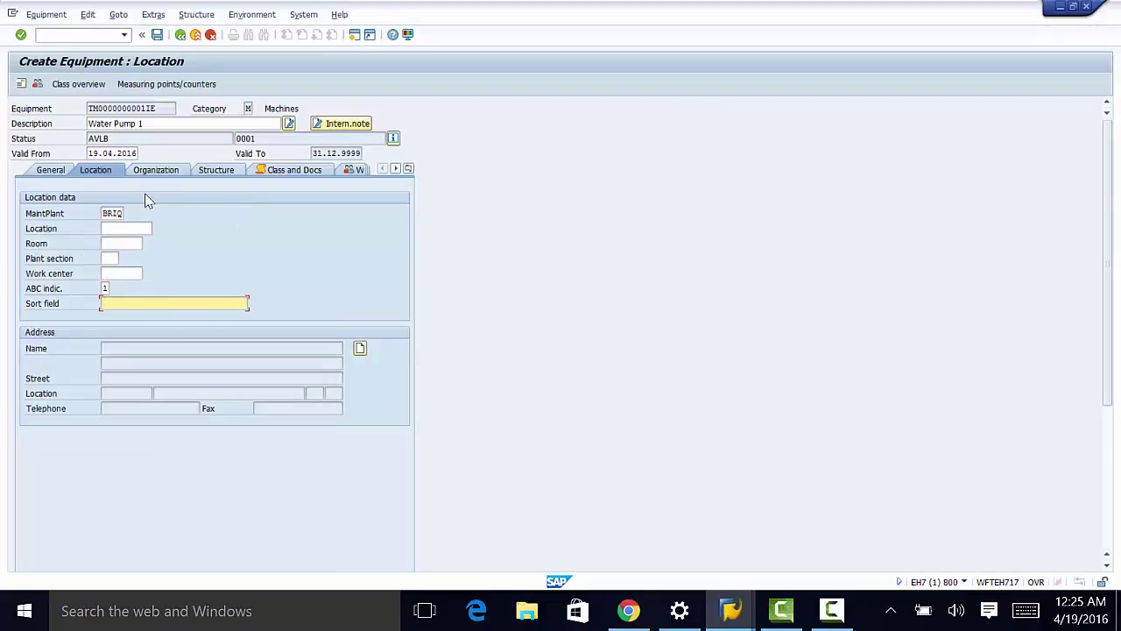
pyautogui.click(151, 172)
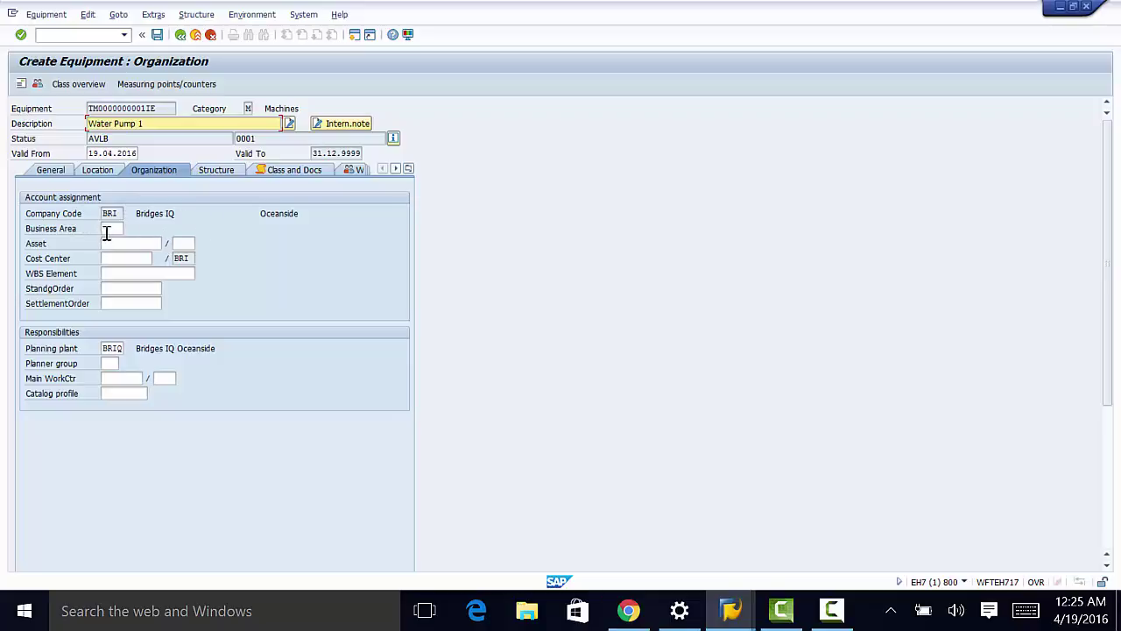
# Assign planner group PRO (Process) for plant BRIQ.
pyautogui.click(106, 231)
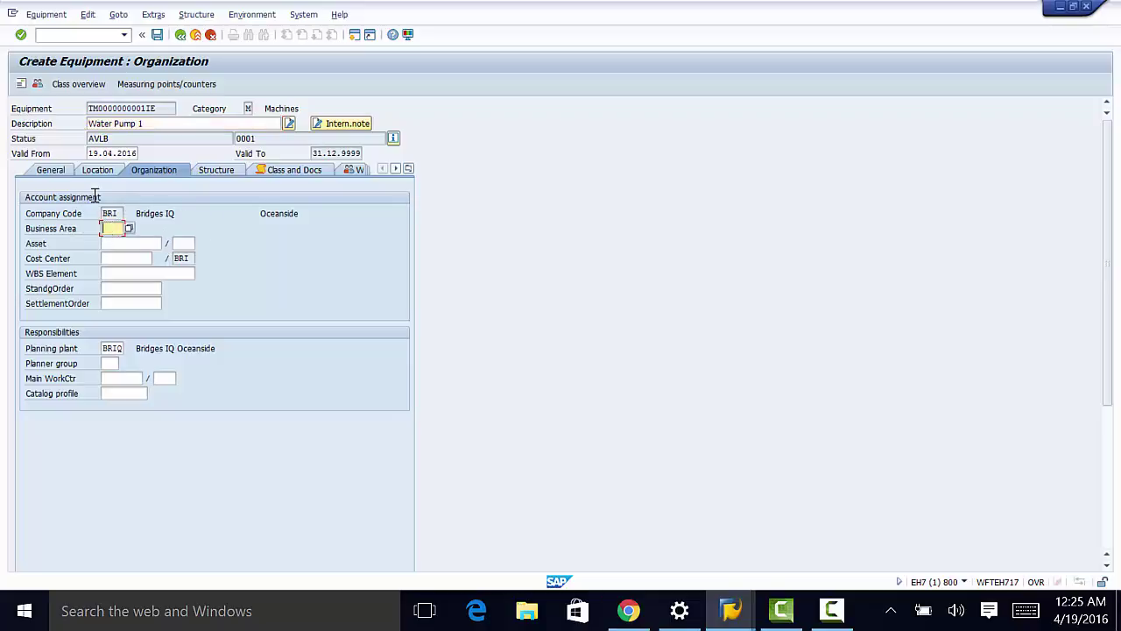
pyautogui.click(115, 258)
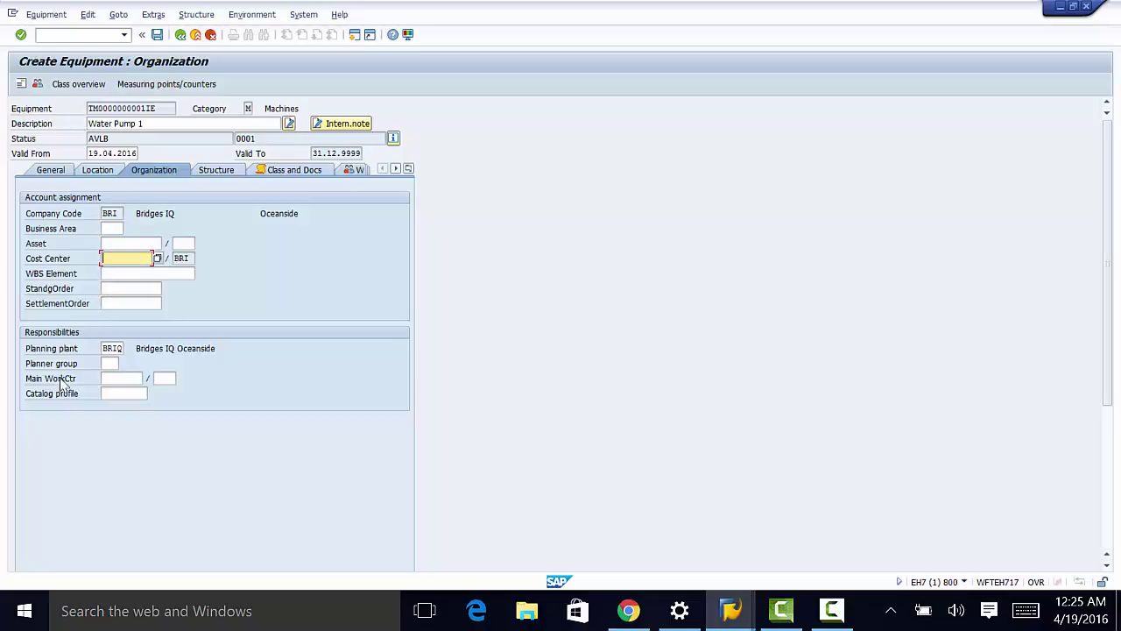
pyautogui.click(107, 363)
pyautogui.click(117, 363)
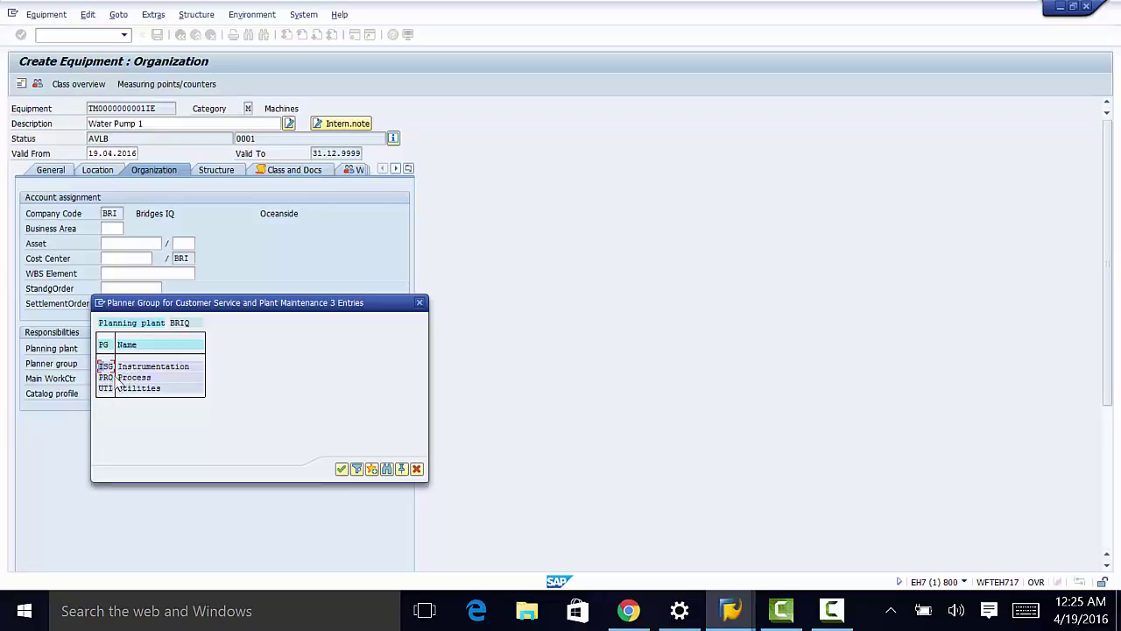
pyautogui.doubleClick(104, 378)
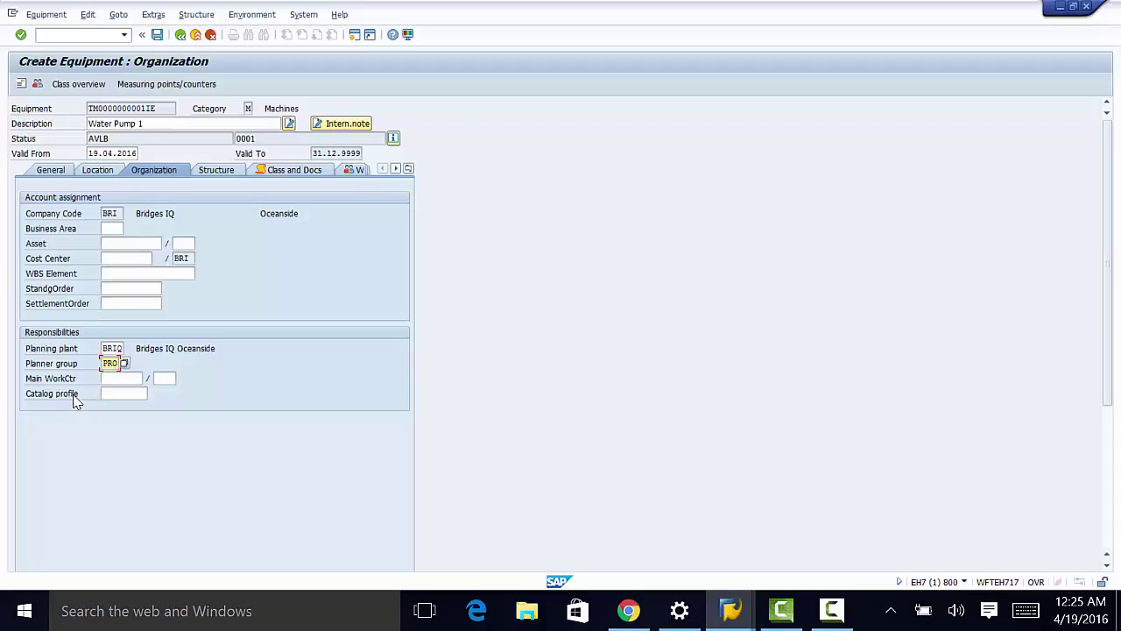
# Assign catalog profile TEST OCN.
pyautogui.click(105, 392)
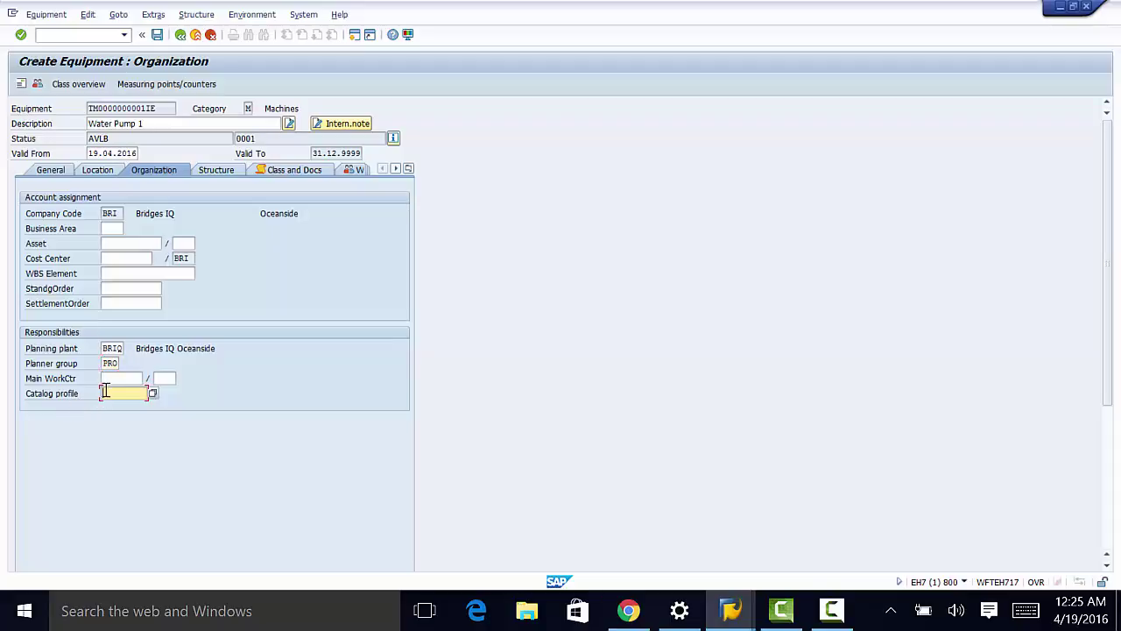
pyautogui.click(153, 393)
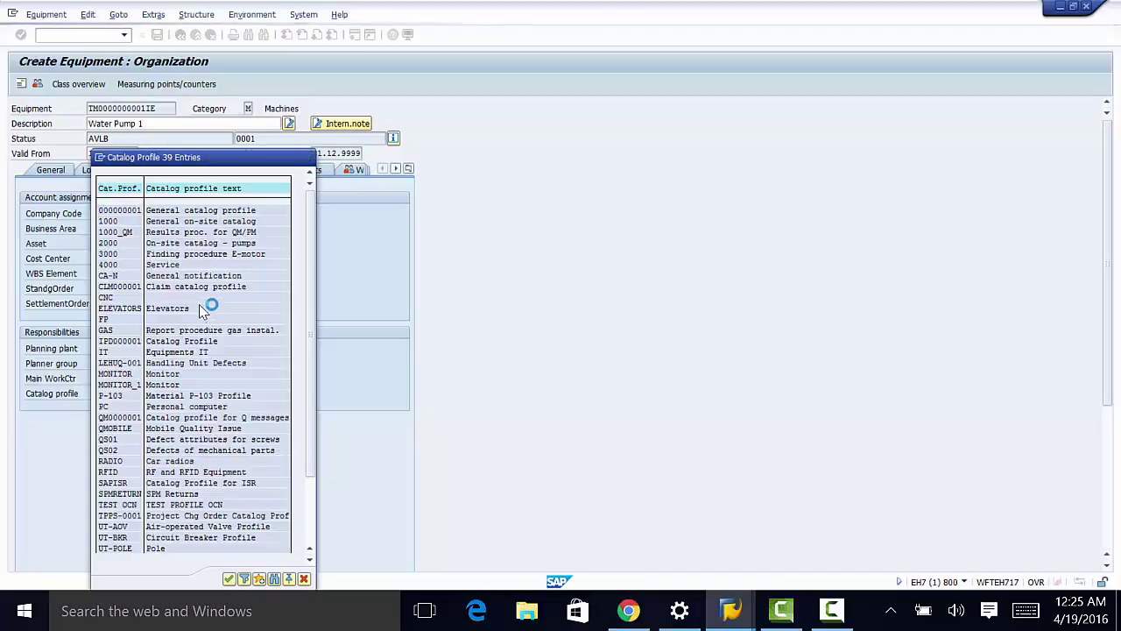
pyautogui.scroll(-1, 152, 418)
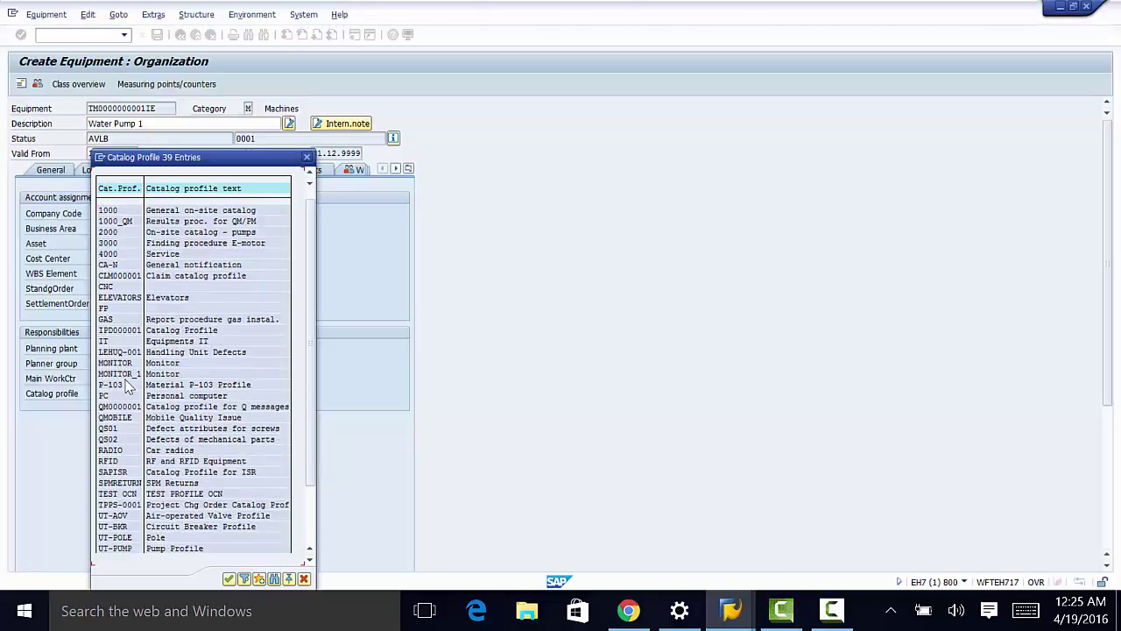
pyautogui.doubleClick(116, 495)
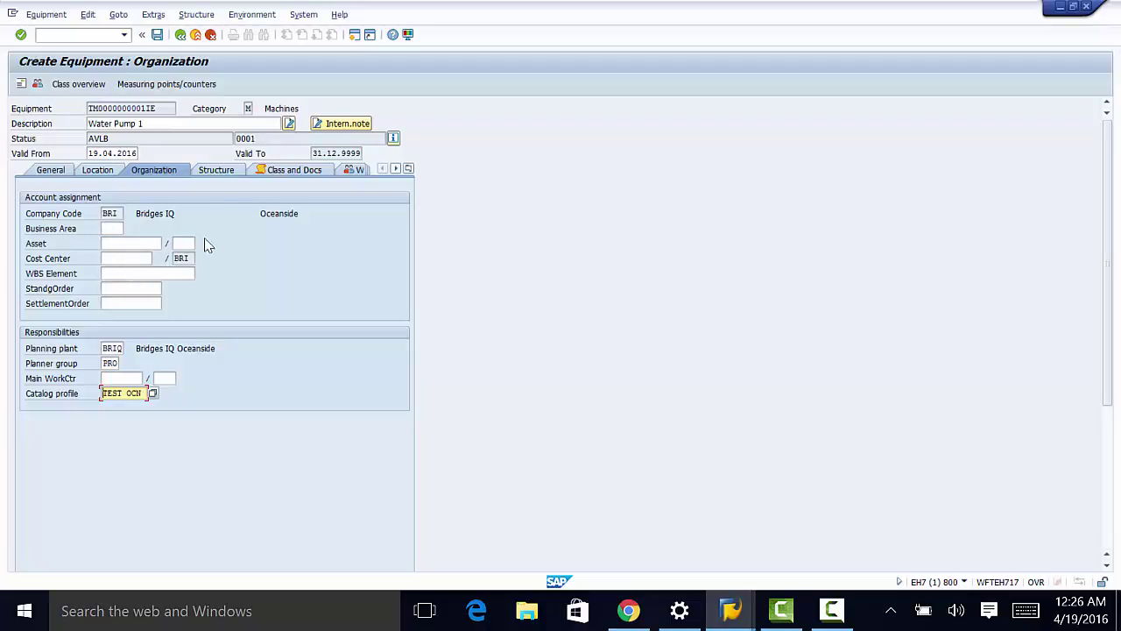
# Install Water Pump 1 at functional location BRIQ-341-CA-10 through the Structure data's Change InstLoc.
pyautogui.click(224, 173)
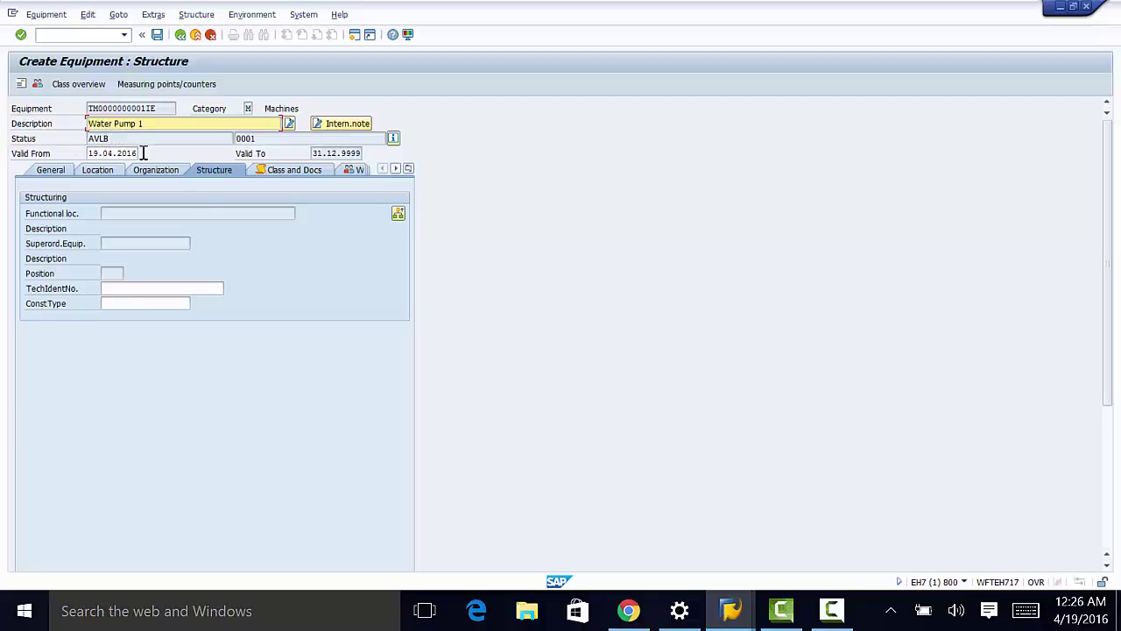
pyautogui.click(397, 214)
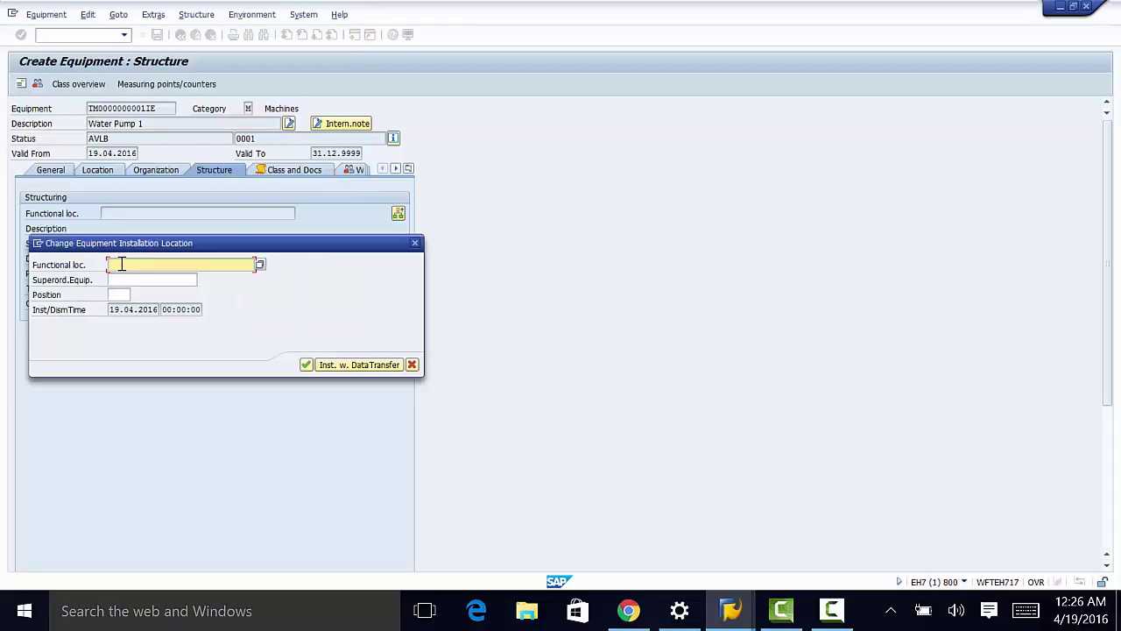
pyautogui.click(115, 264)
pyautogui.write('b')
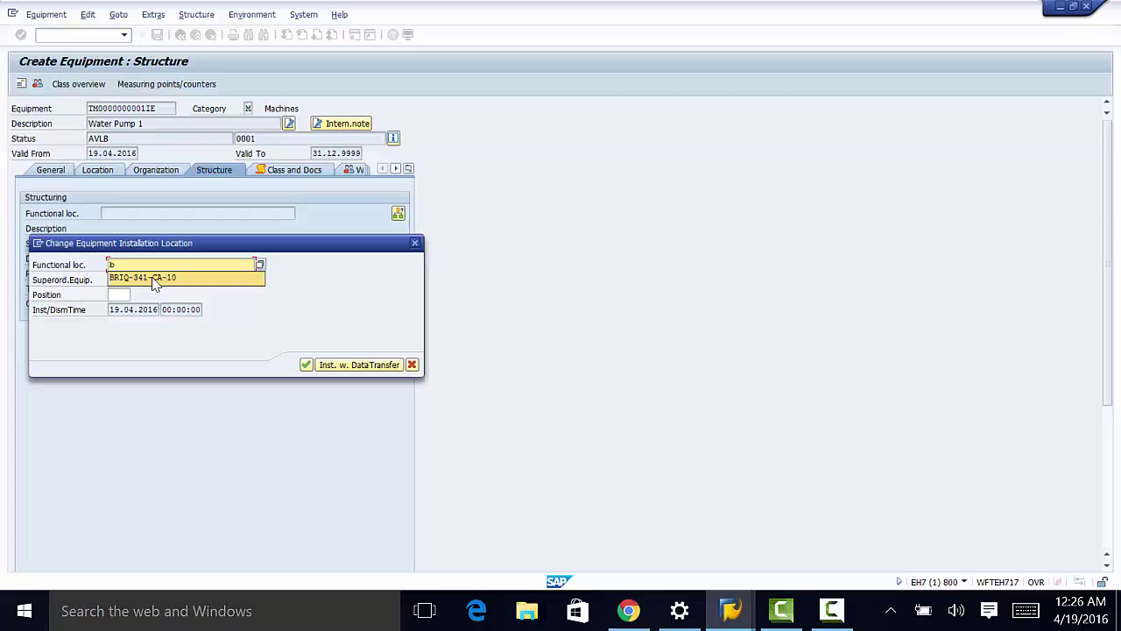
pyautogui.click(156, 279)
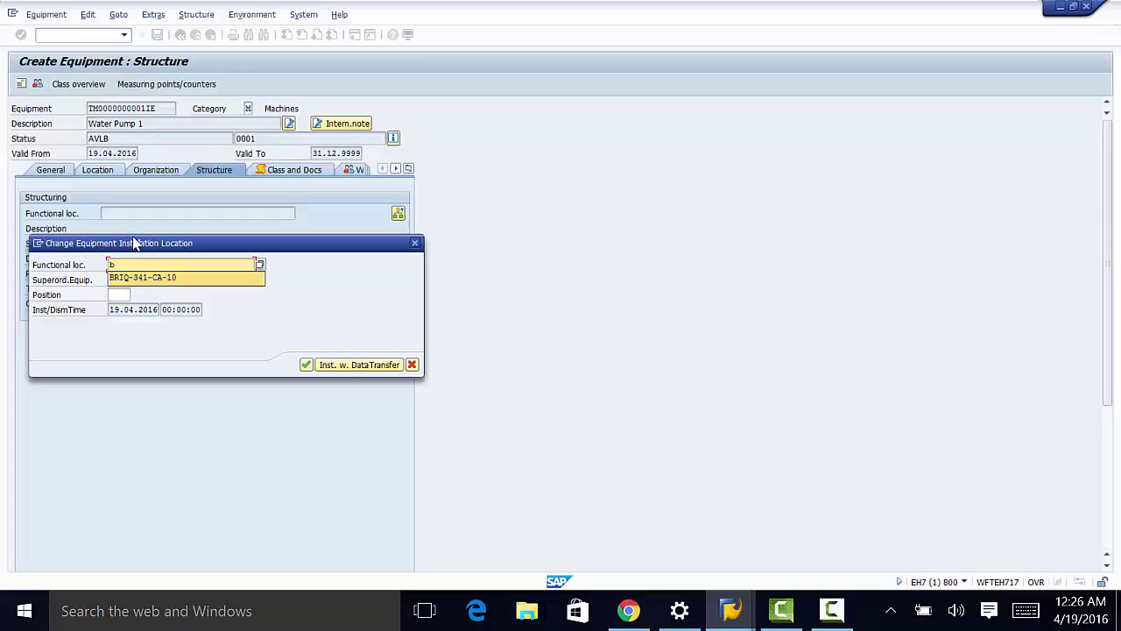
pyautogui.click(306, 364)
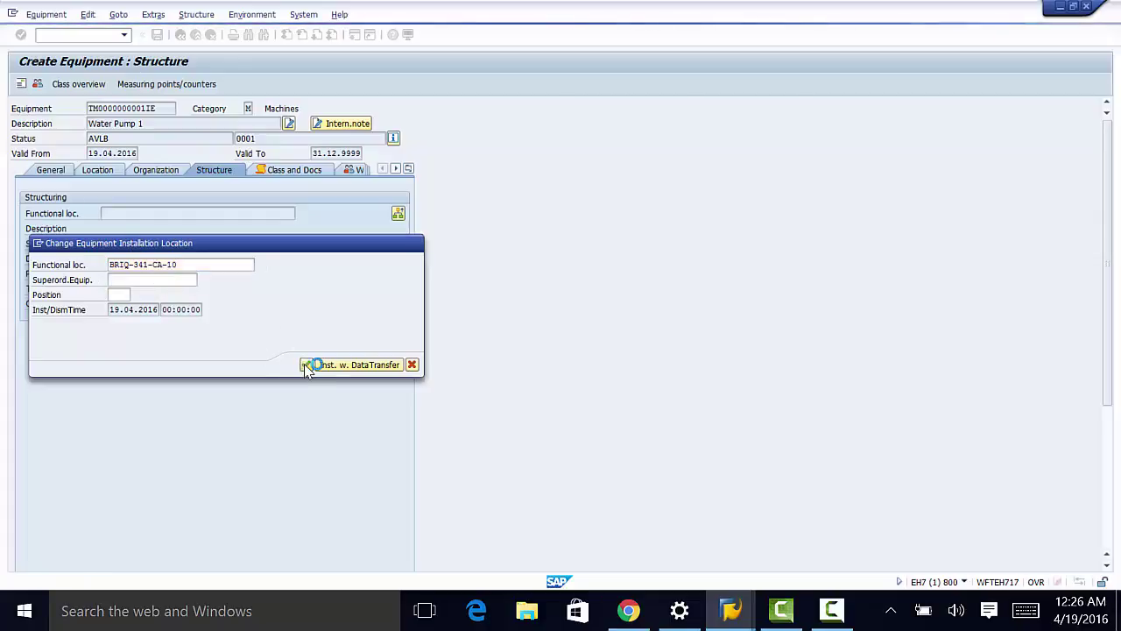